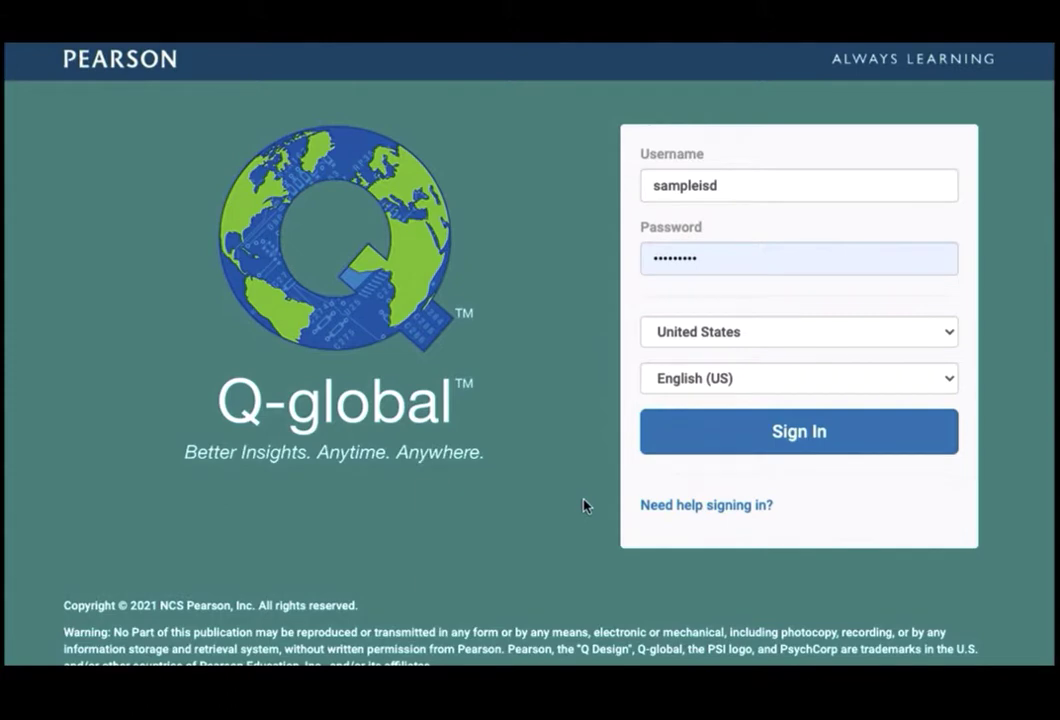
# Step: Sign in and open the Sample ISD account details from Manage Accounts
pyautogui.click(778, 450)
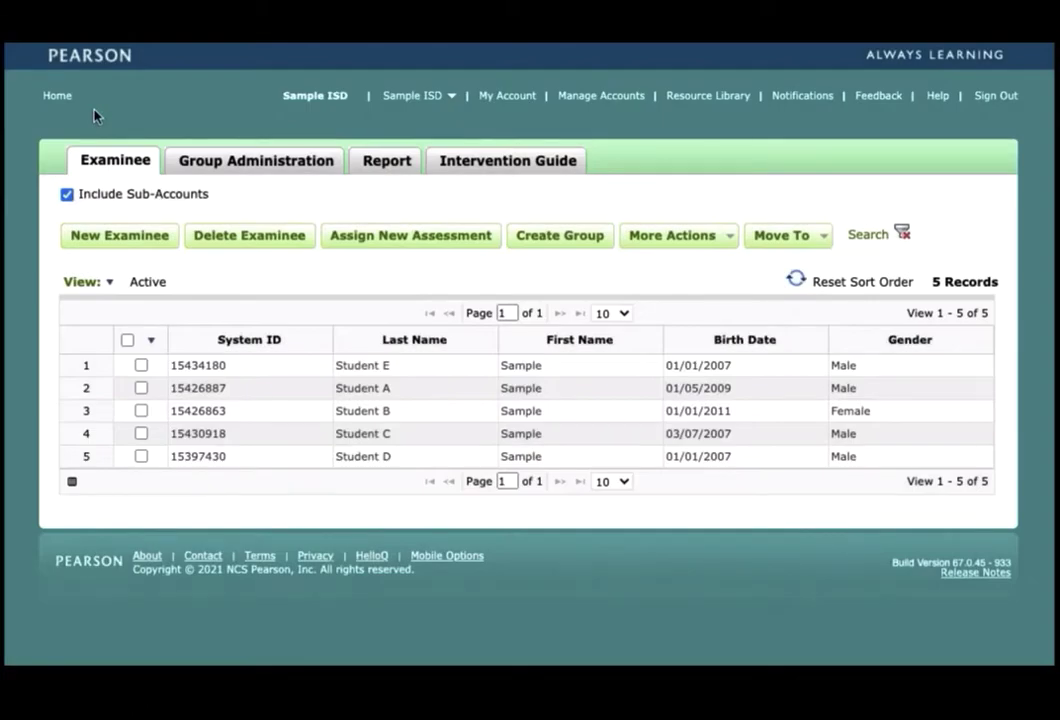
pyautogui.click(598, 104)
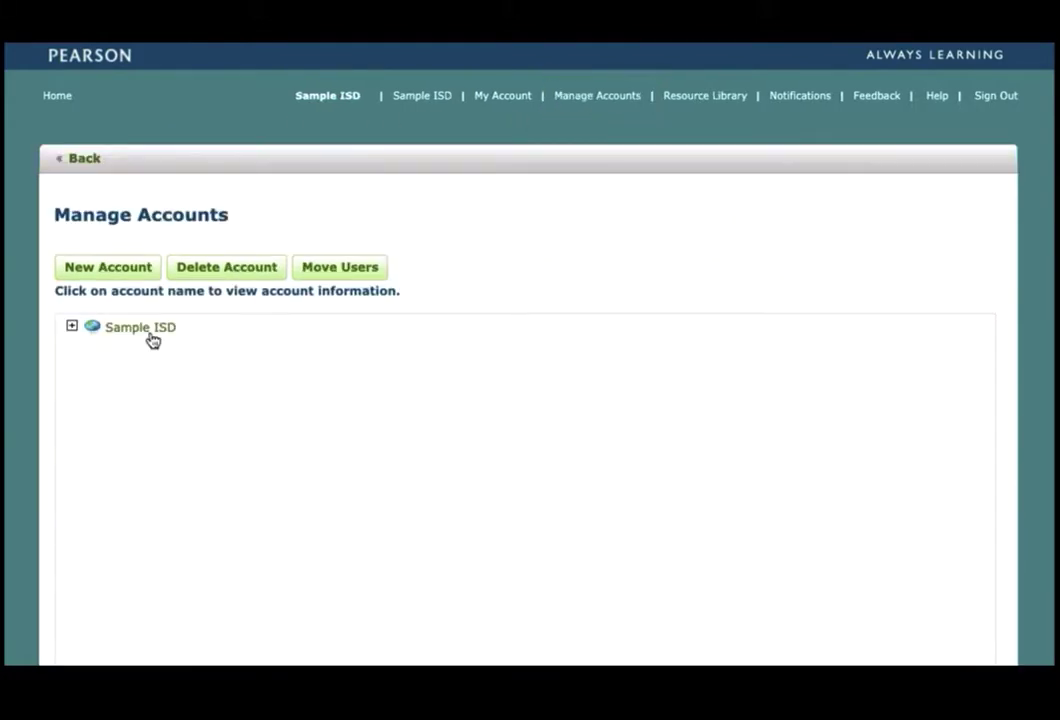
pyautogui.click(150, 337)
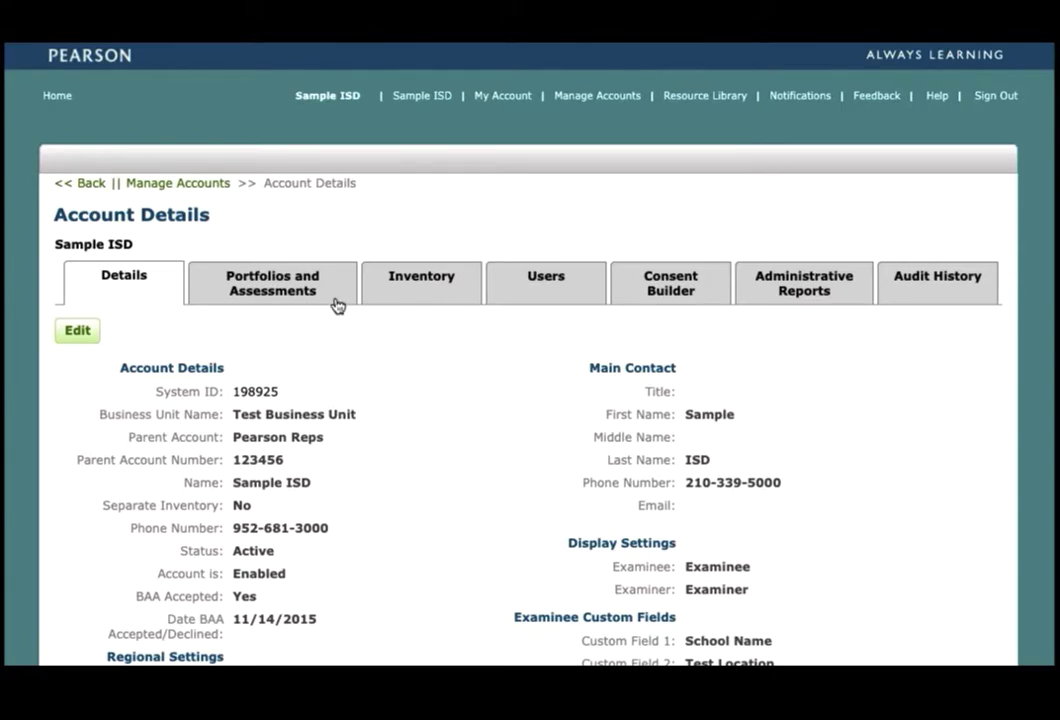
# Step: Find the CELF-5 Digital Stimulus Book in the account Inventory and open its allocation management
pyautogui.click(425, 292)
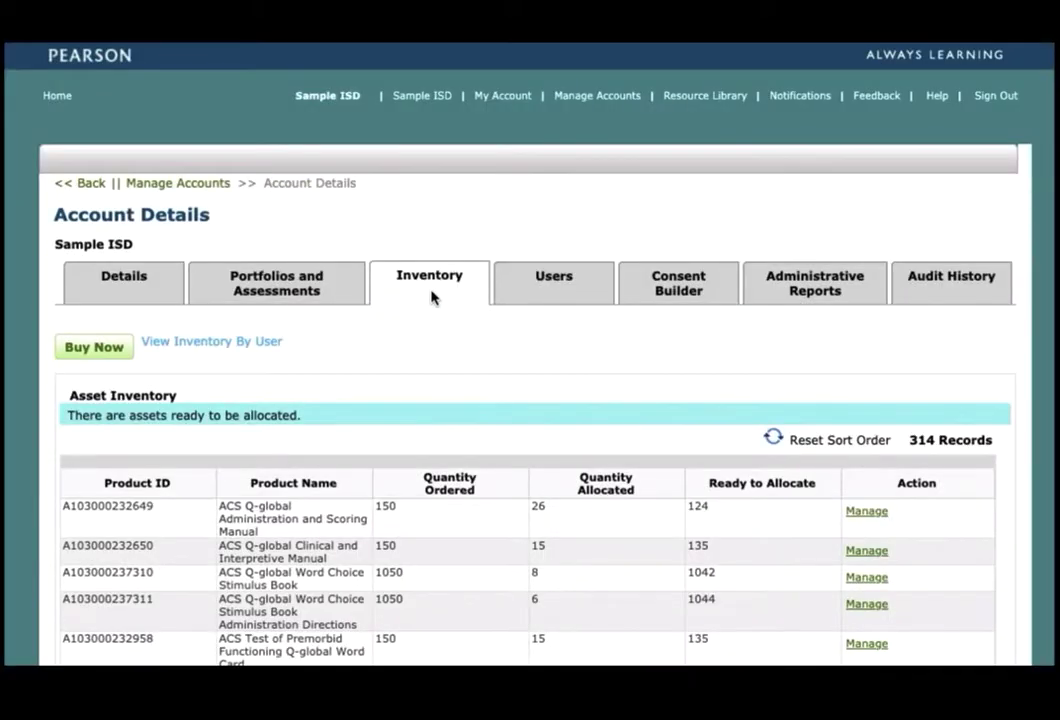
pyautogui.scroll(-10, 432, 296)
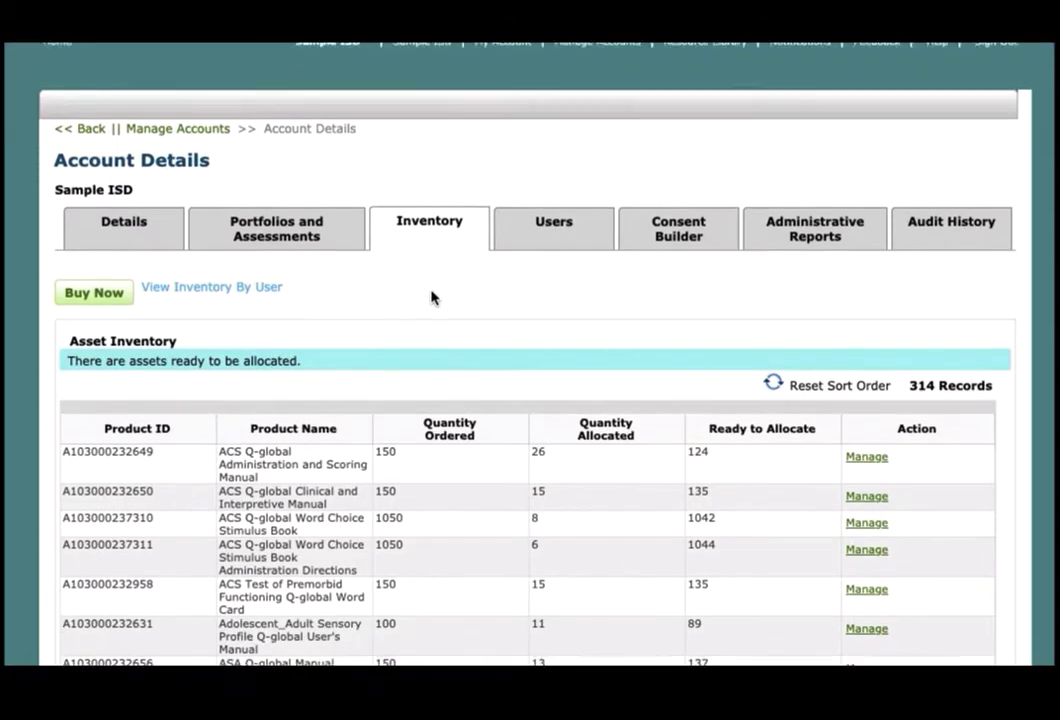
pyautogui.scroll(-15, 432, 296)
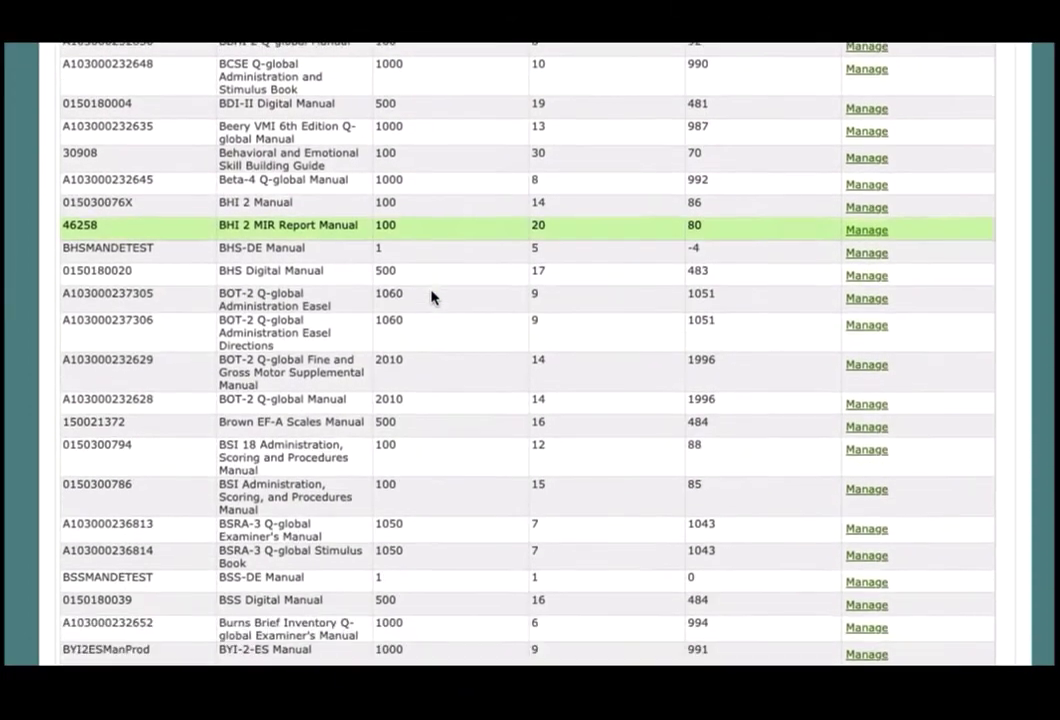
pyautogui.scroll(-2, 432, 296)
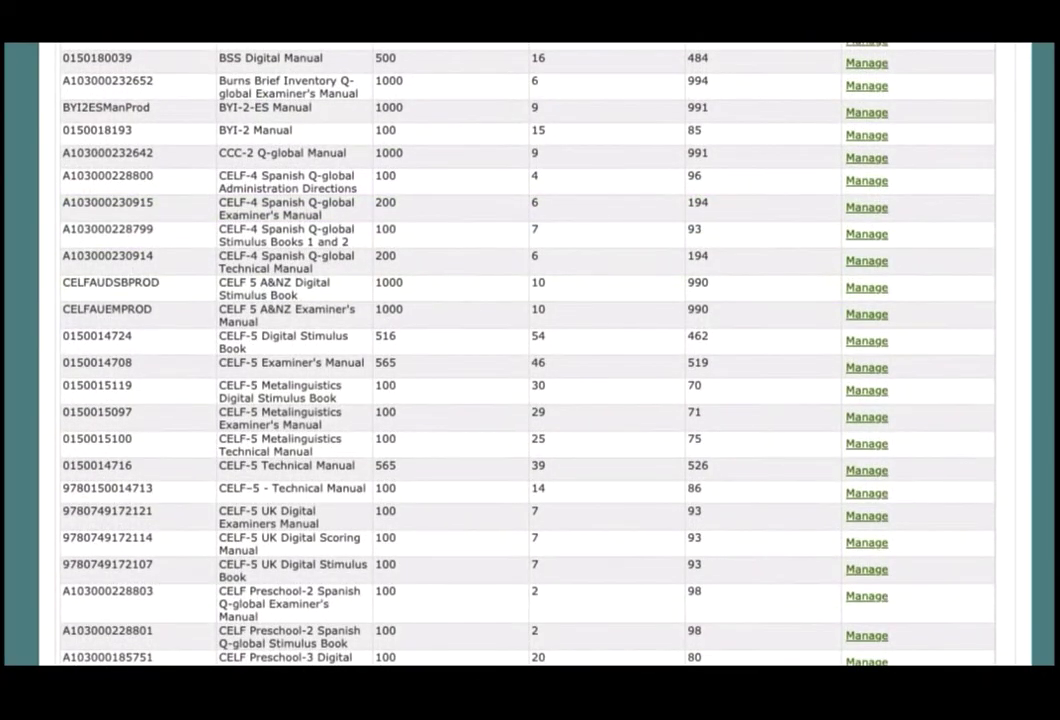
pyautogui.click(867, 343)
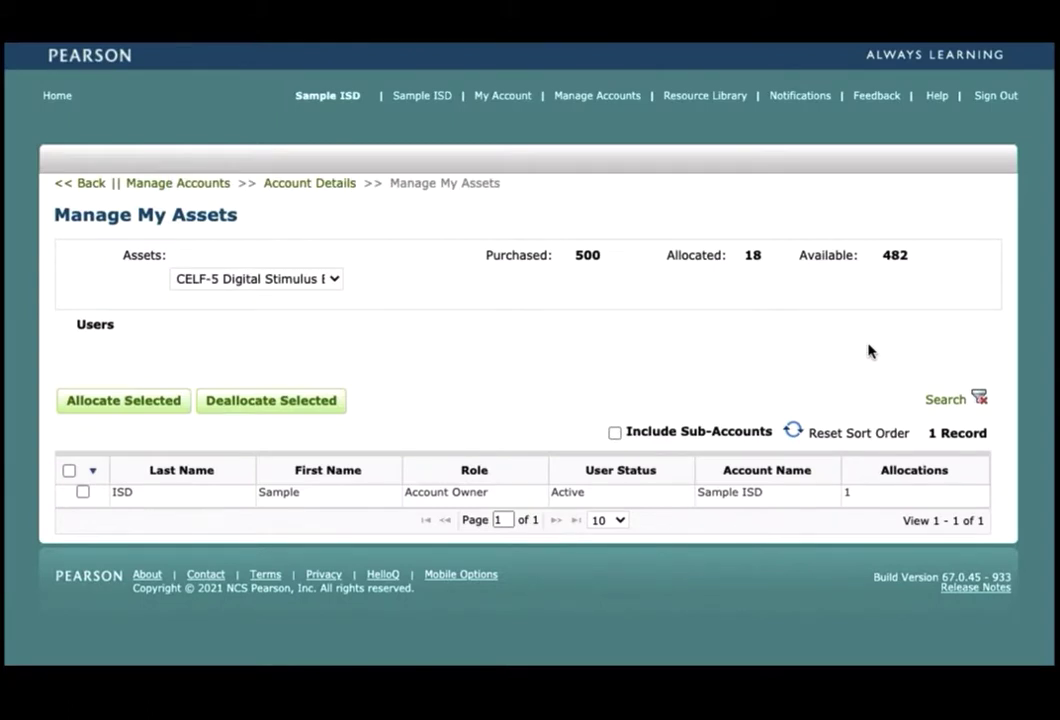
# Step: Include sub-accounts and allocate the CELF-5 Digital Stimulus Book to Practitioner A and Practitioner B
pyautogui.click(614, 433)
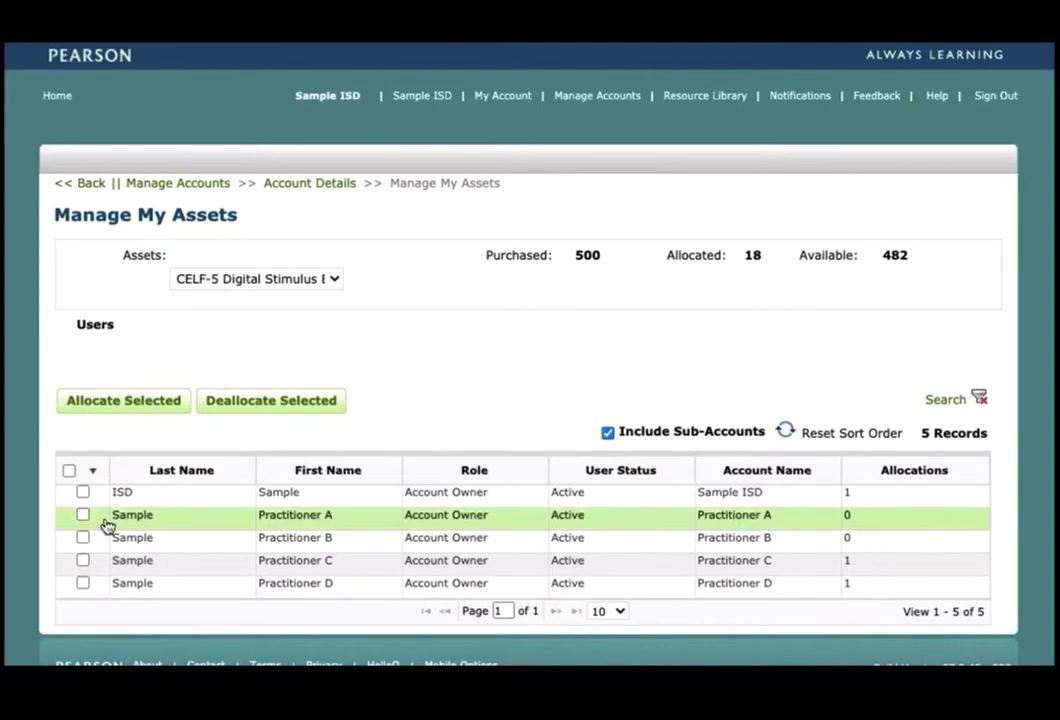
pyautogui.click(83, 514)
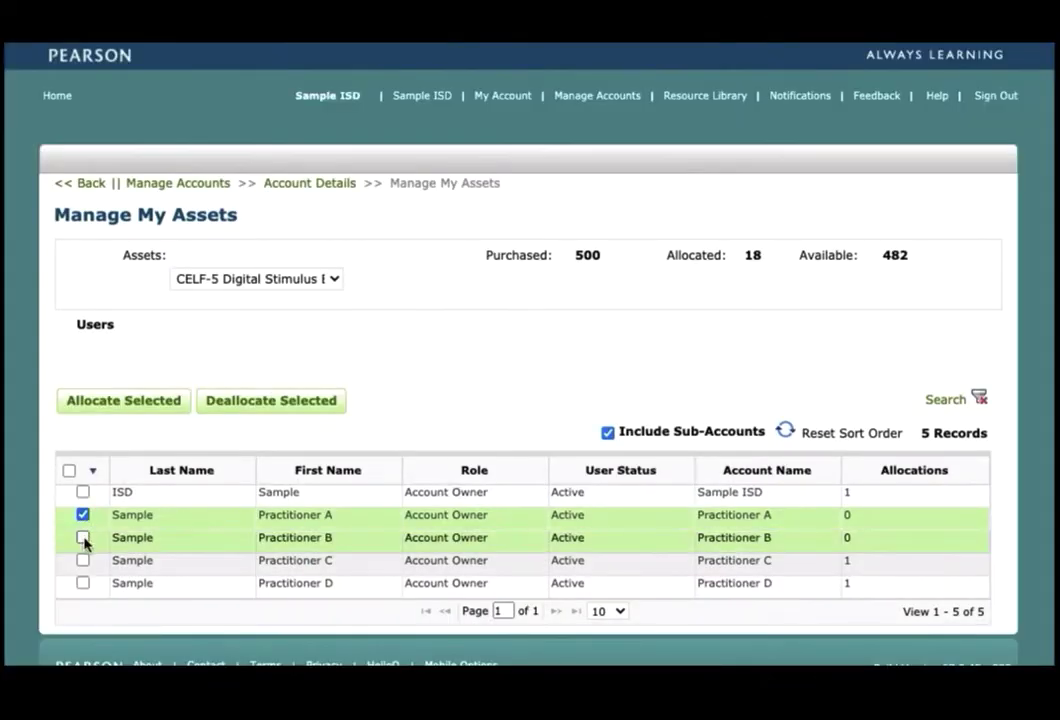
pyautogui.click(83, 538)
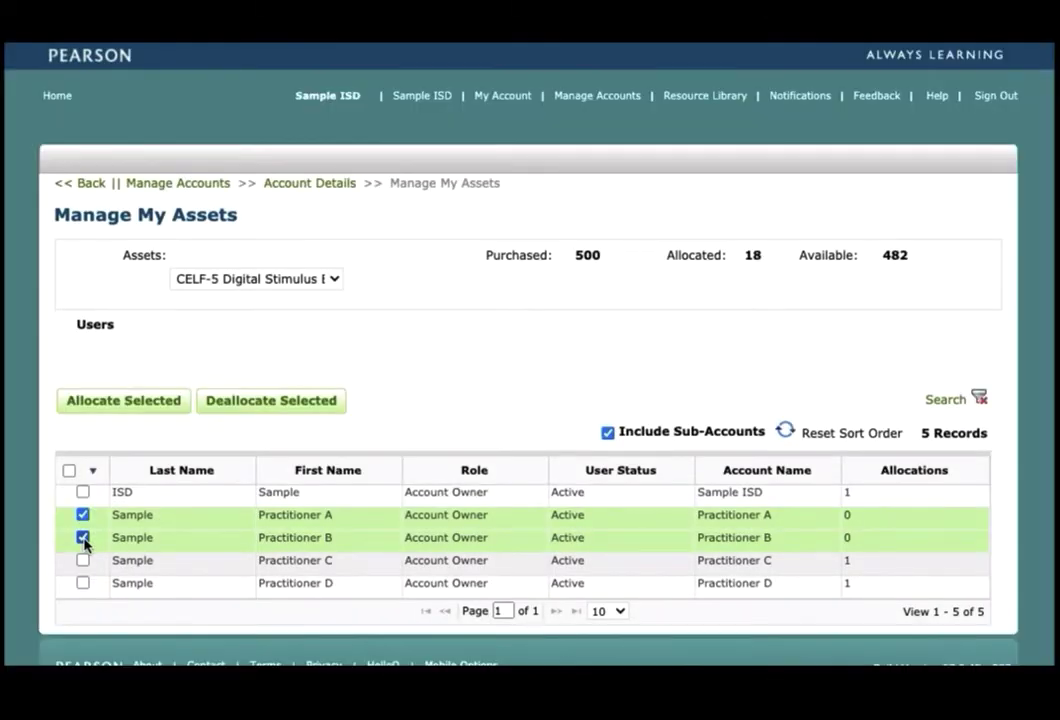
pyautogui.click(123, 410)
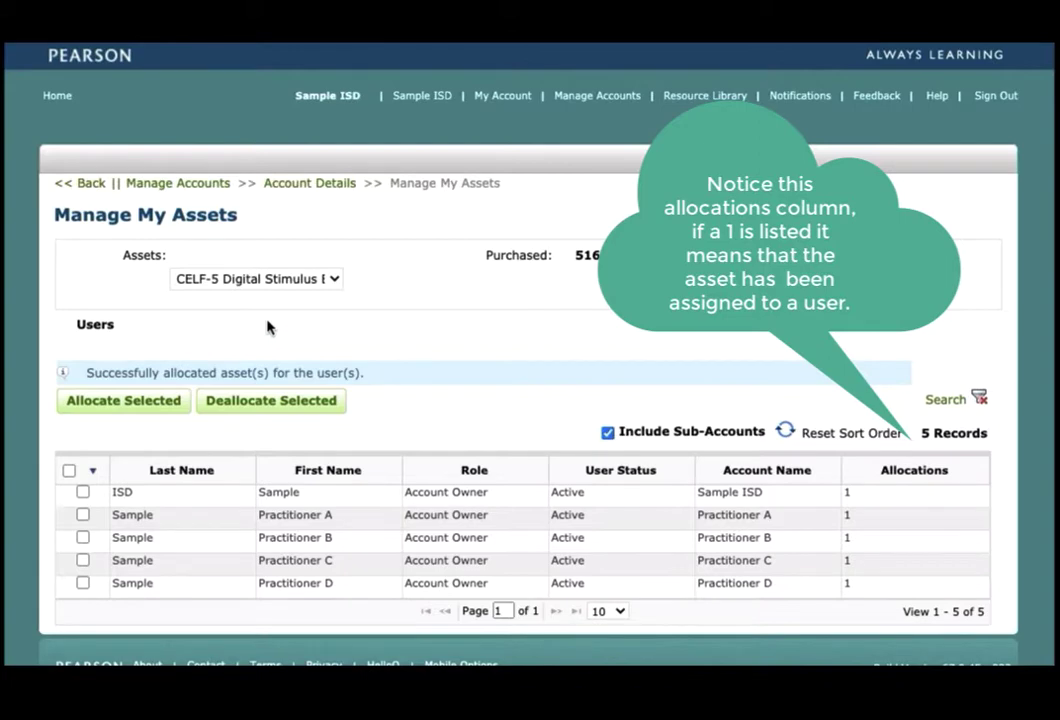
pyautogui.click(334, 286)
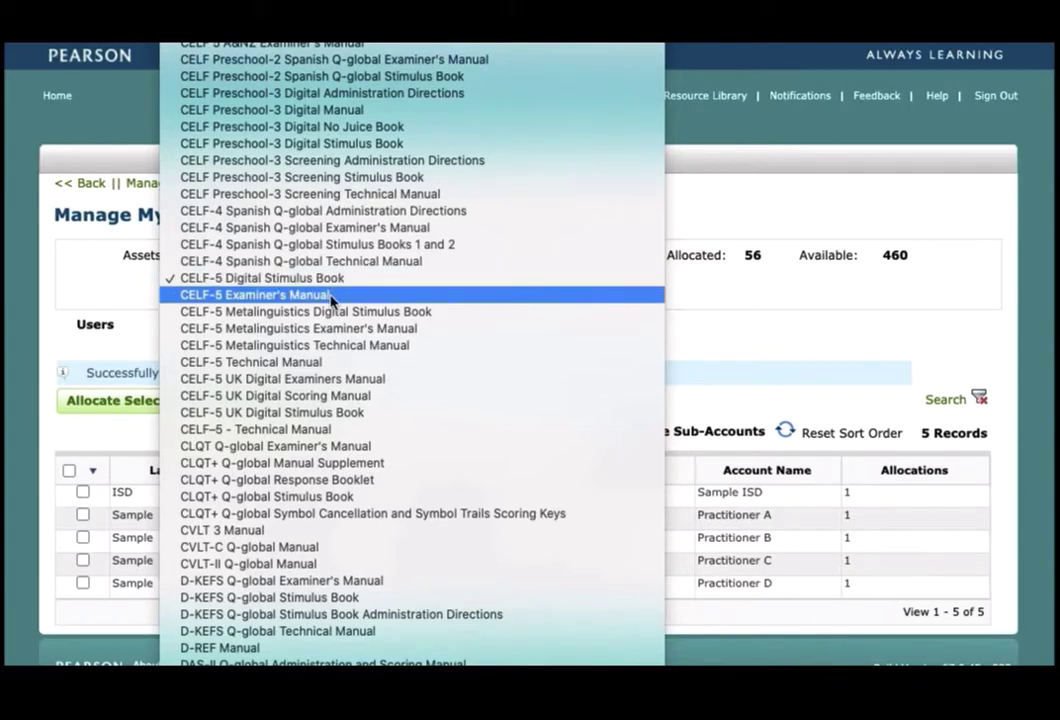
# Step: Switch to the CELF-5 Examiner's Manual and allocate it to Practitioner A and Practitioner B
pyautogui.click(331, 296)
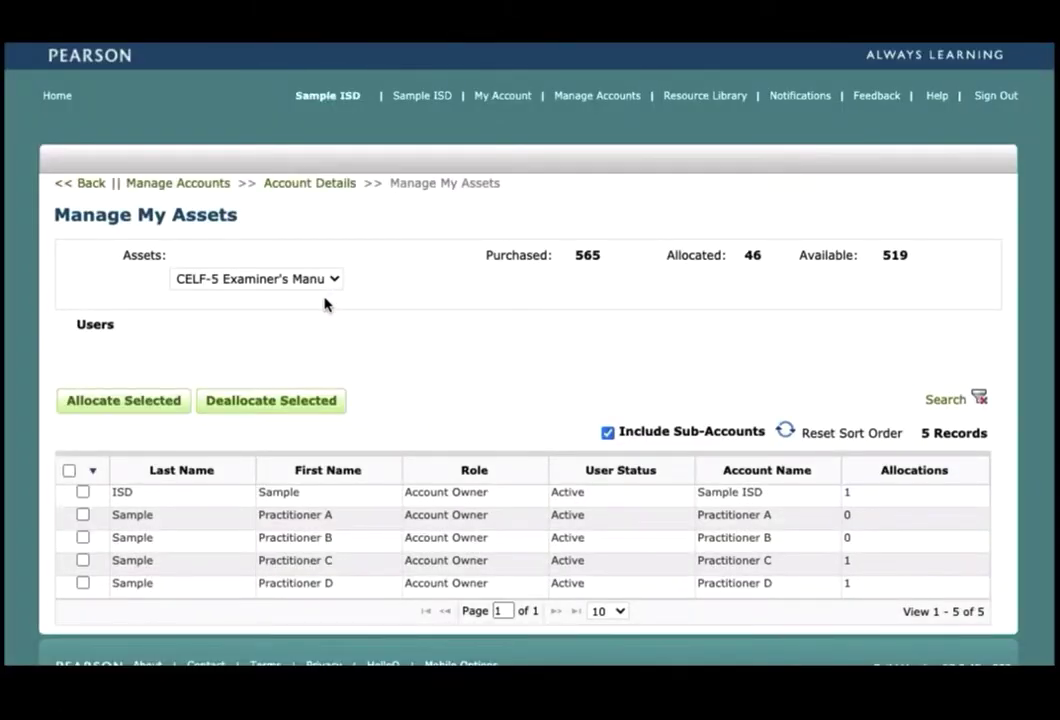
pyautogui.click(82, 516)
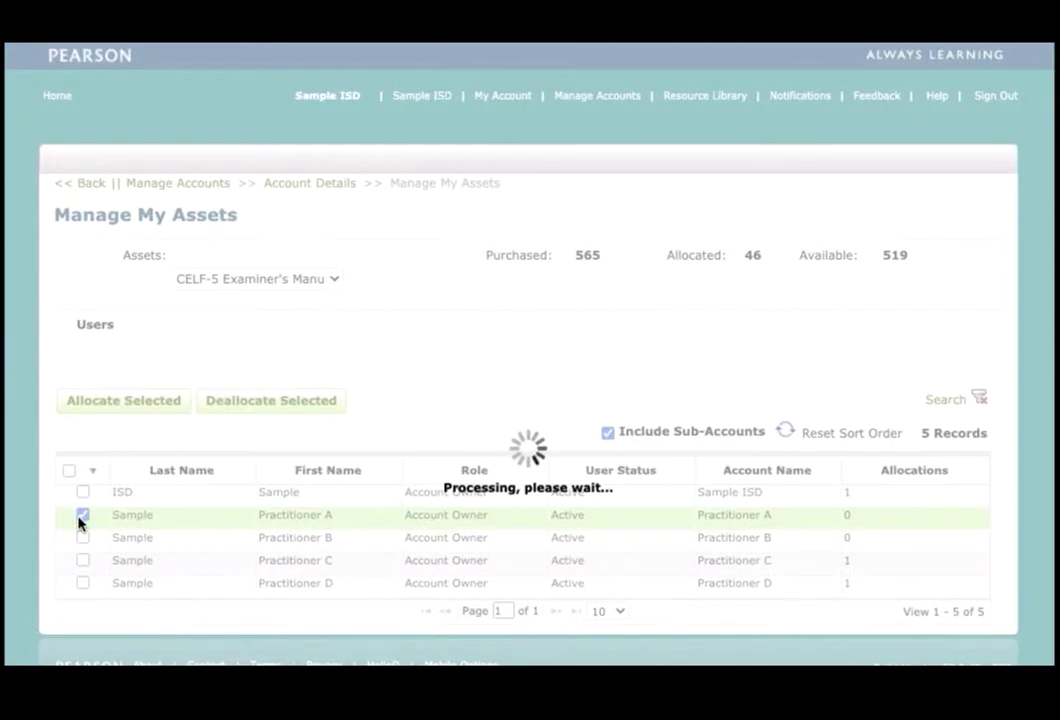
pyautogui.click(83, 539)
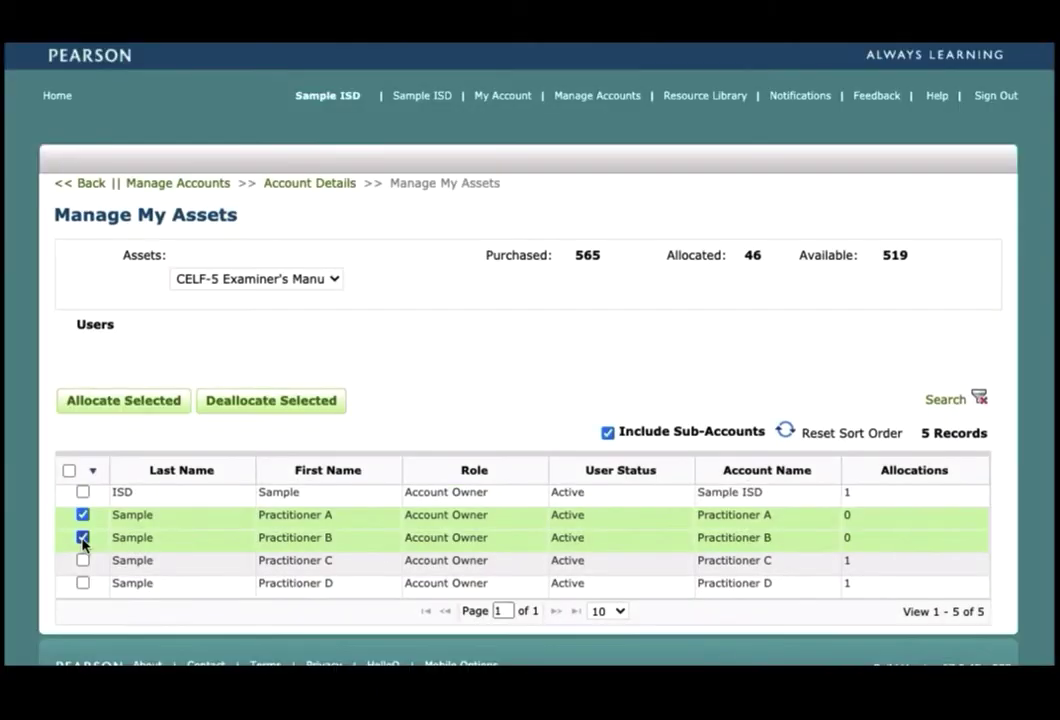
pyautogui.click(120, 413)
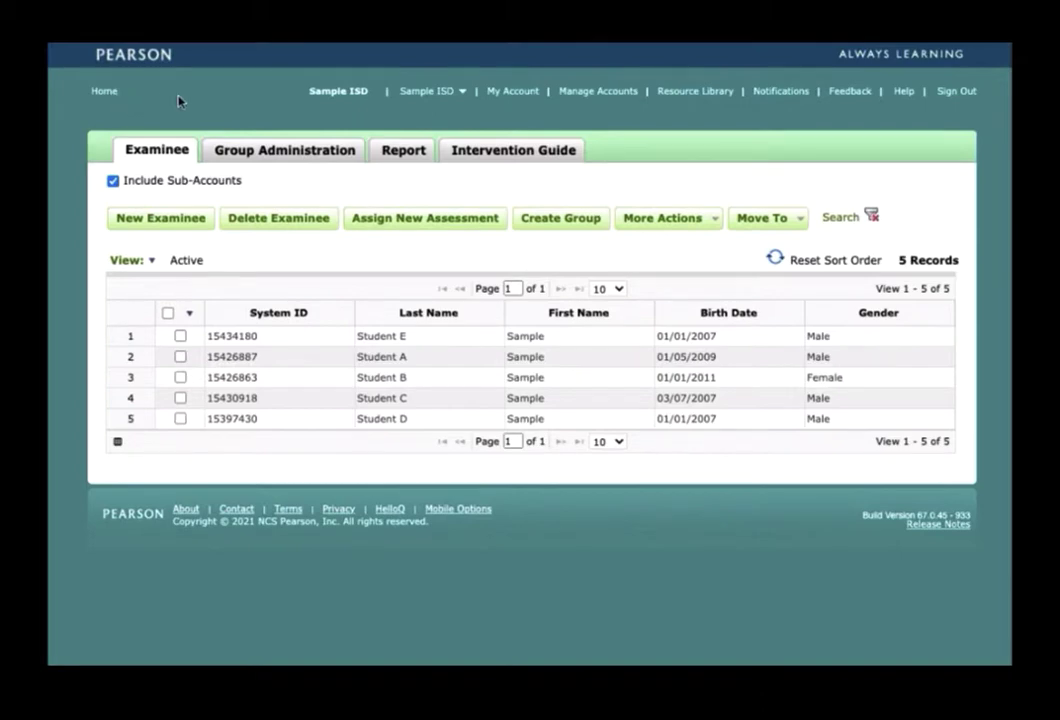
# Step: In the Resource Library, expand CELF-5 General and Restricted folders and open CELF-5 Examiners Manual.pdf
pyautogui.click(695, 92)
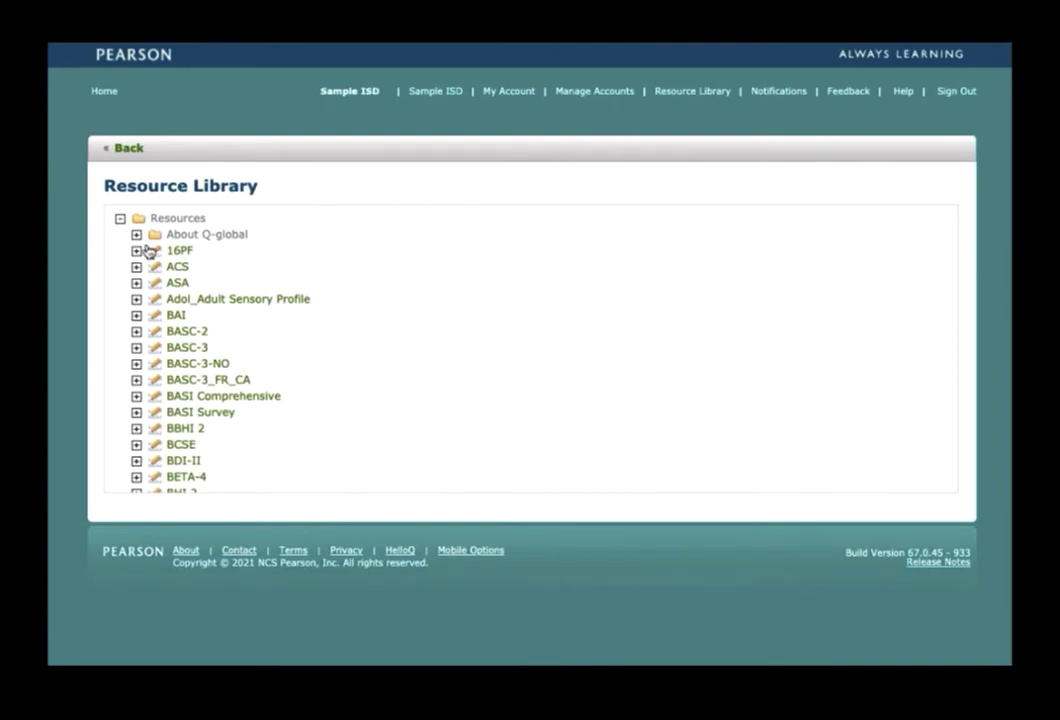
pyautogui.scroll(-2, 123, 237)
pyautogui.scroll(-8, 123, 237)
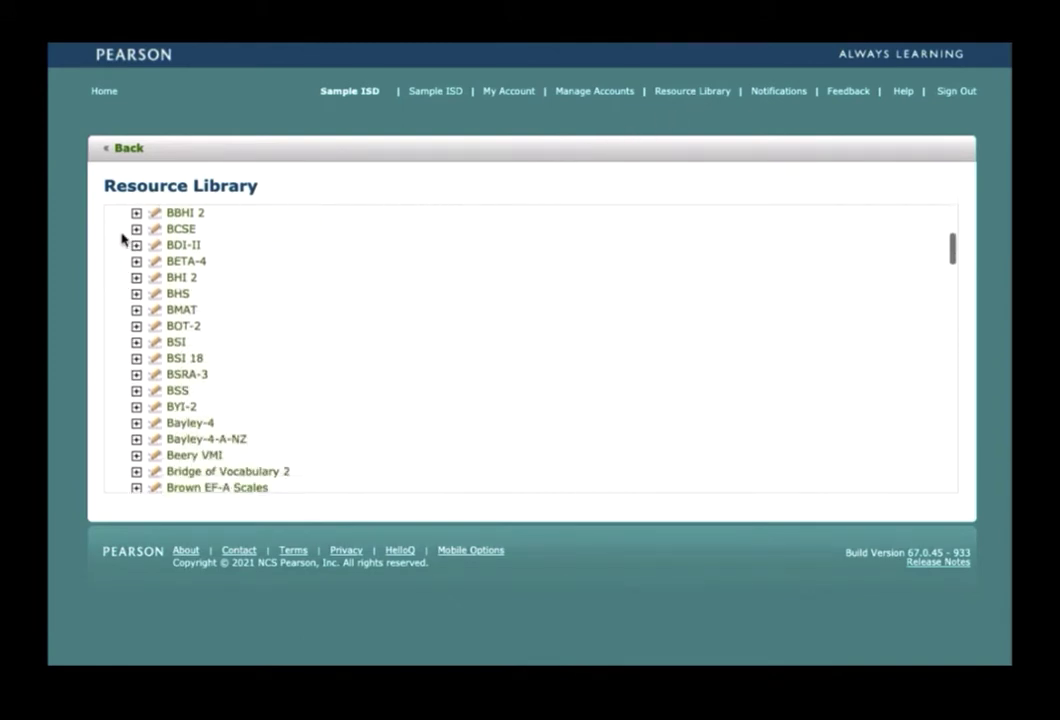
pyautogui.scroll(-3, 122, 237)
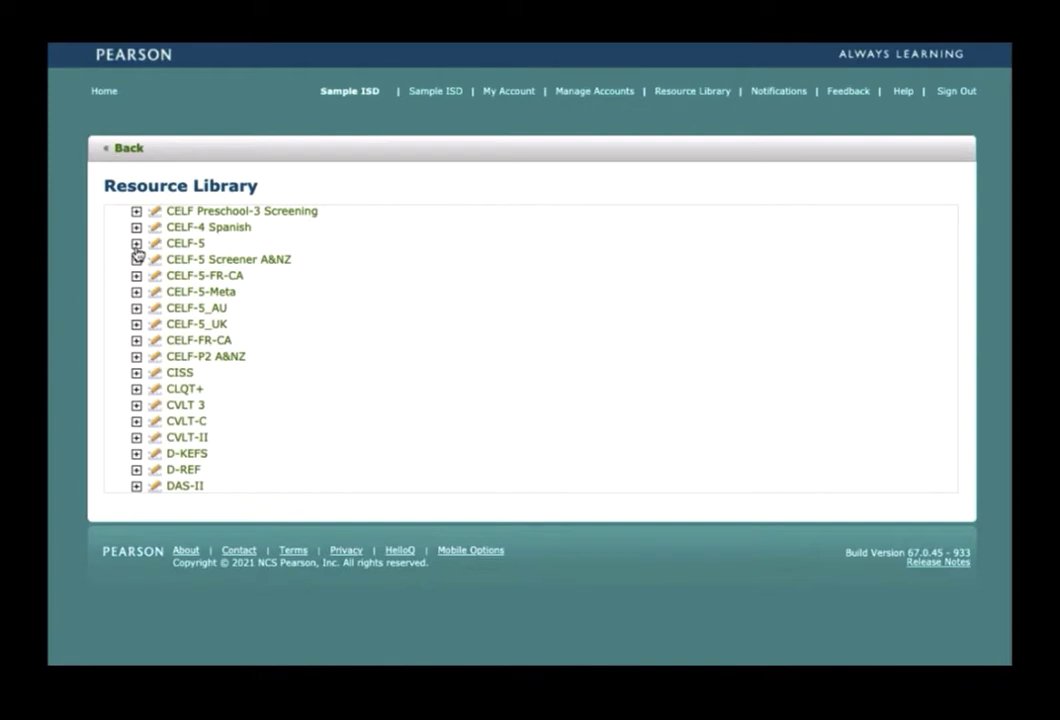
pyautogui.click(137, 244)
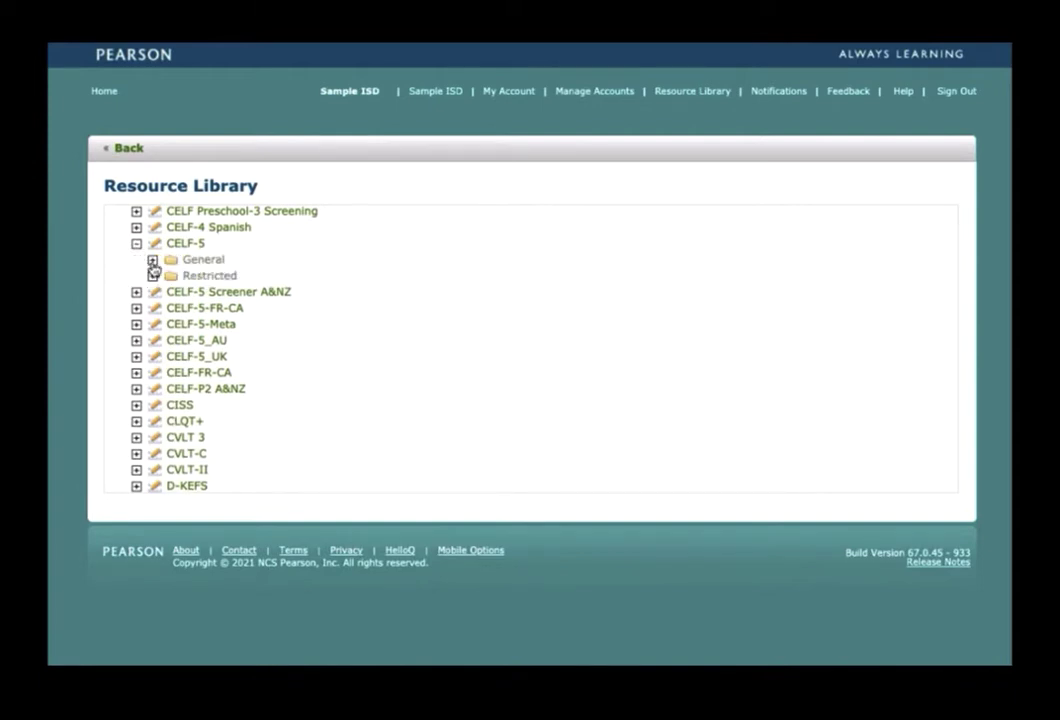
pyautogui.click(152, 260)
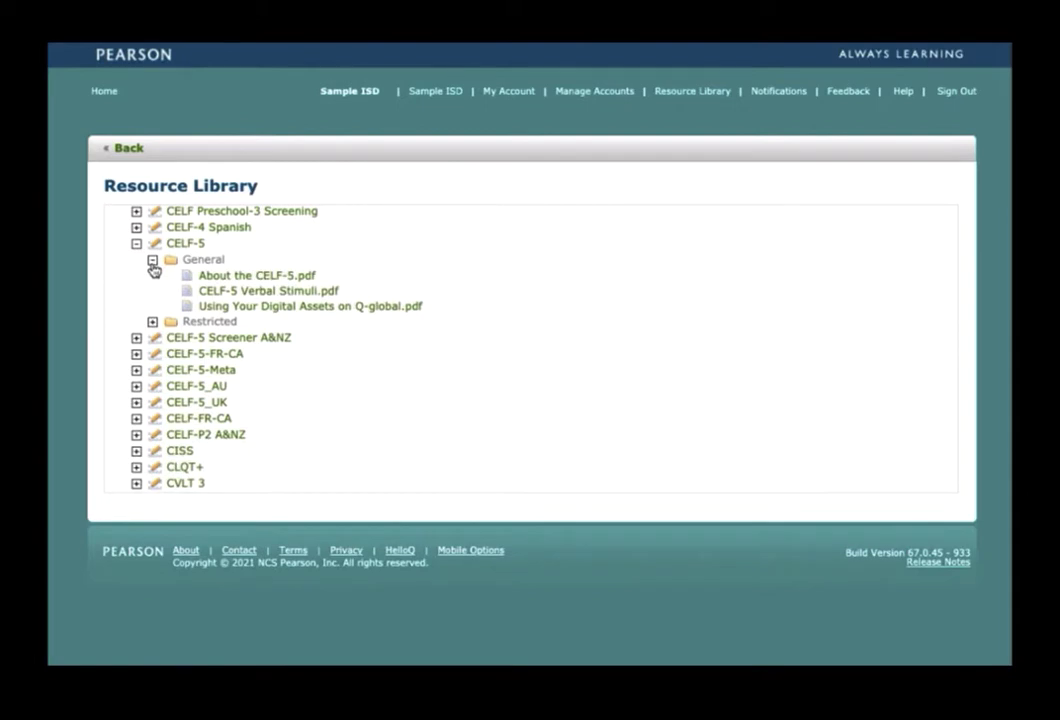
pyautogui.click(152, 322)
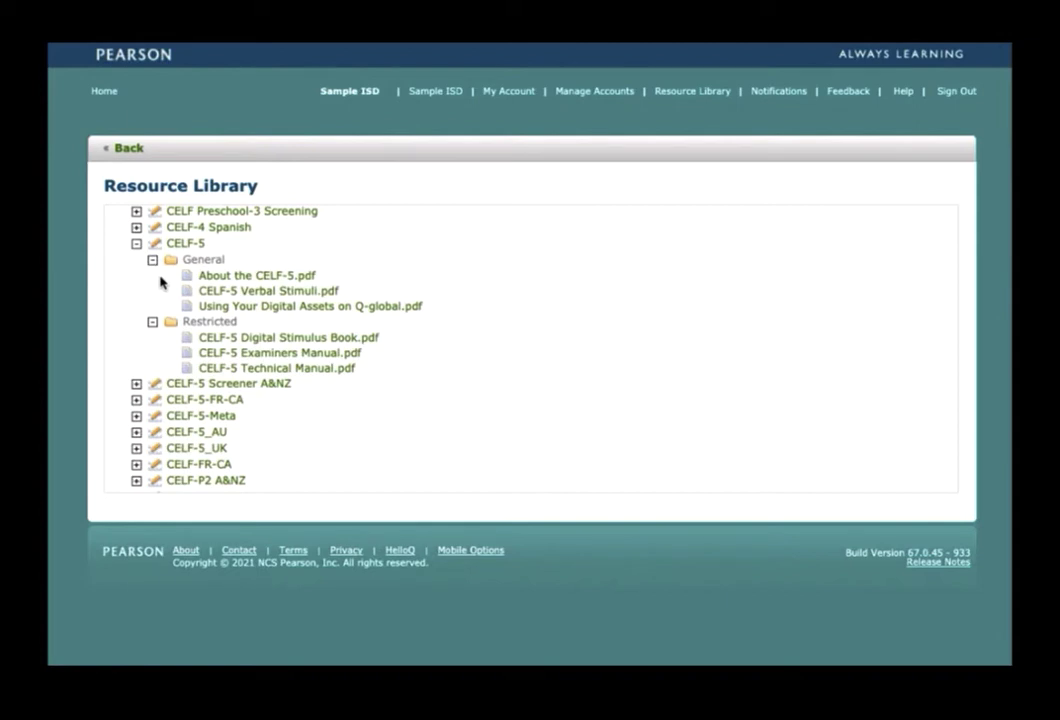
pyautogui.click(278, 296)
pyautogui.click(278, 354)
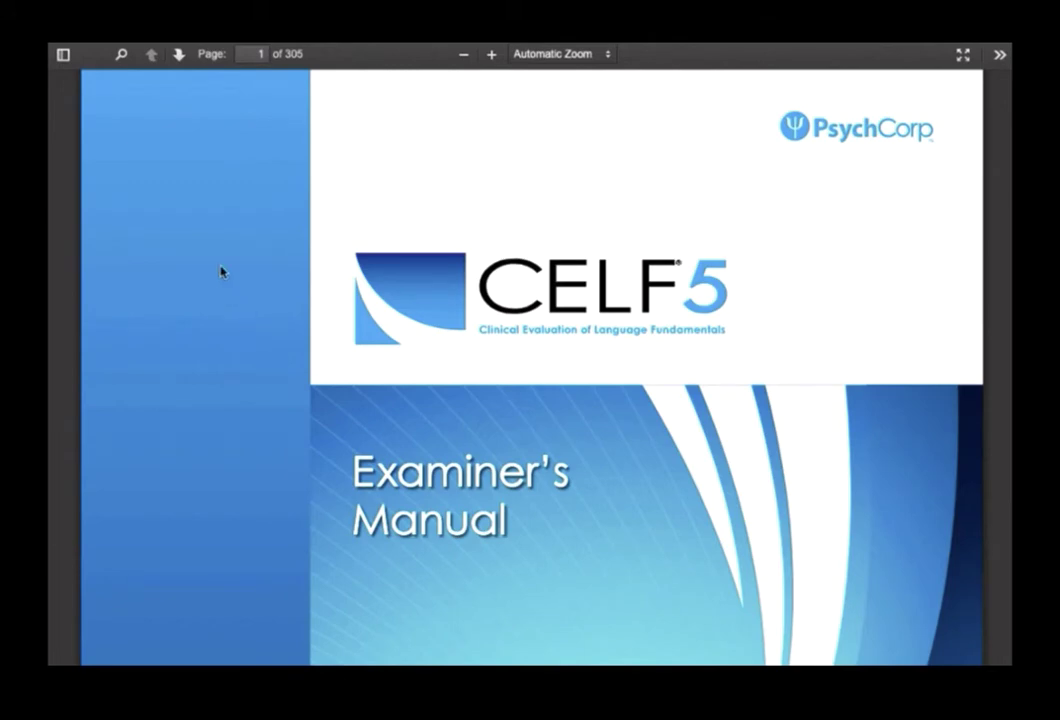
# Step: Toggle the manual's Find bar, then use page thumbnails to jump to the table of contents
pyautogui.click(122, 56)
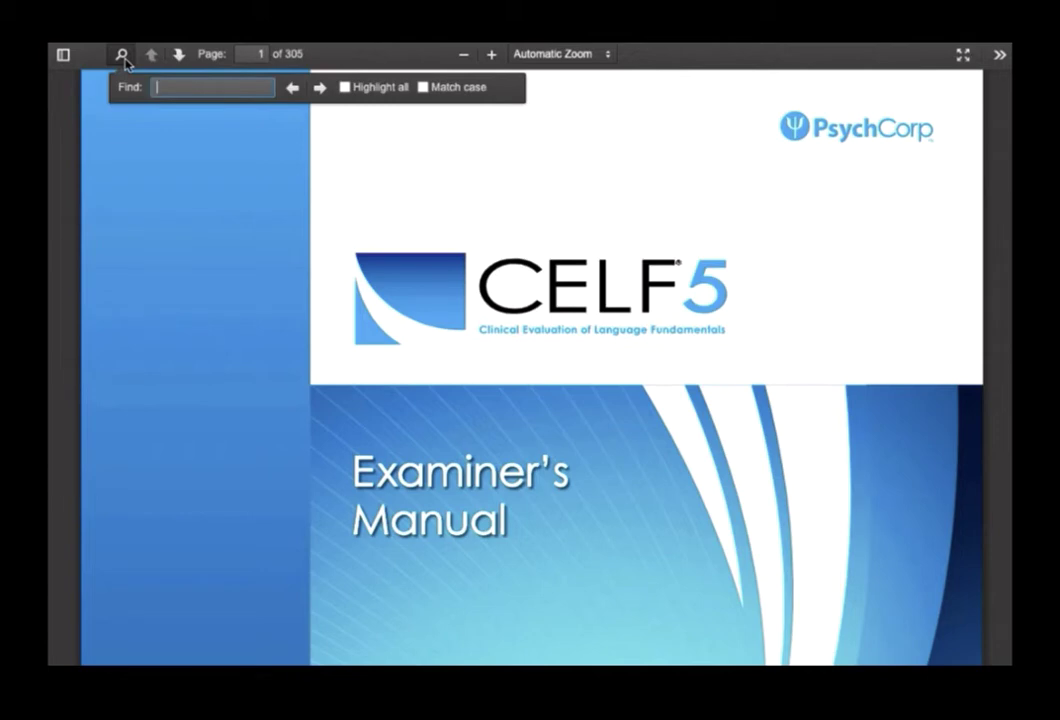
pyautogui.click(122, 56)
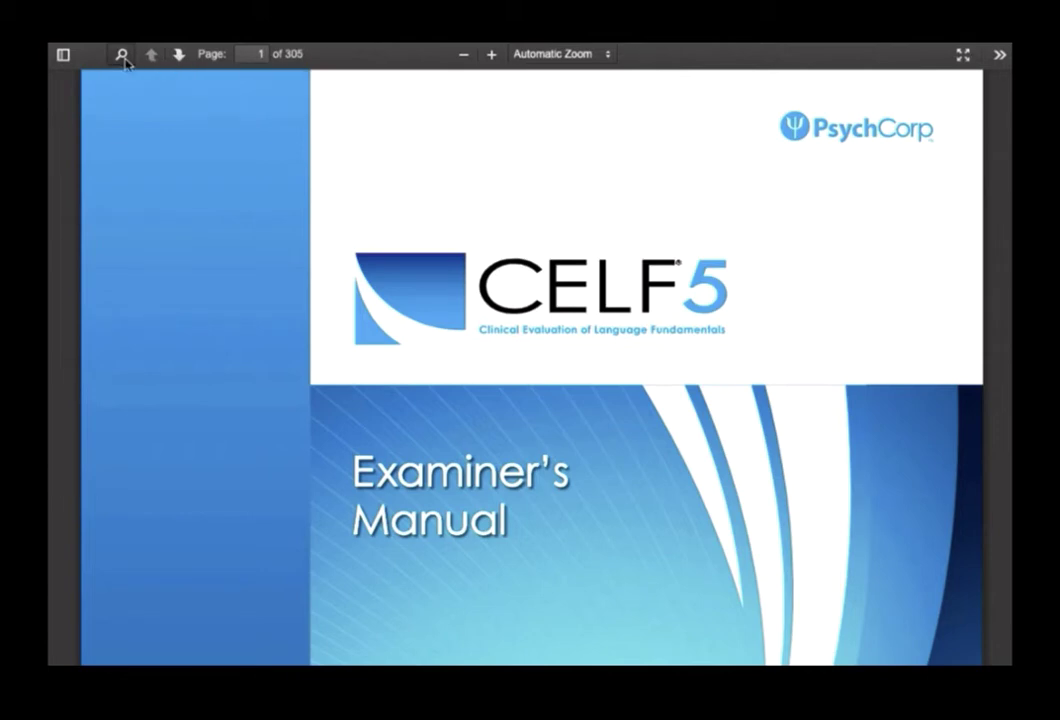
pyautogui.click(63, 56)
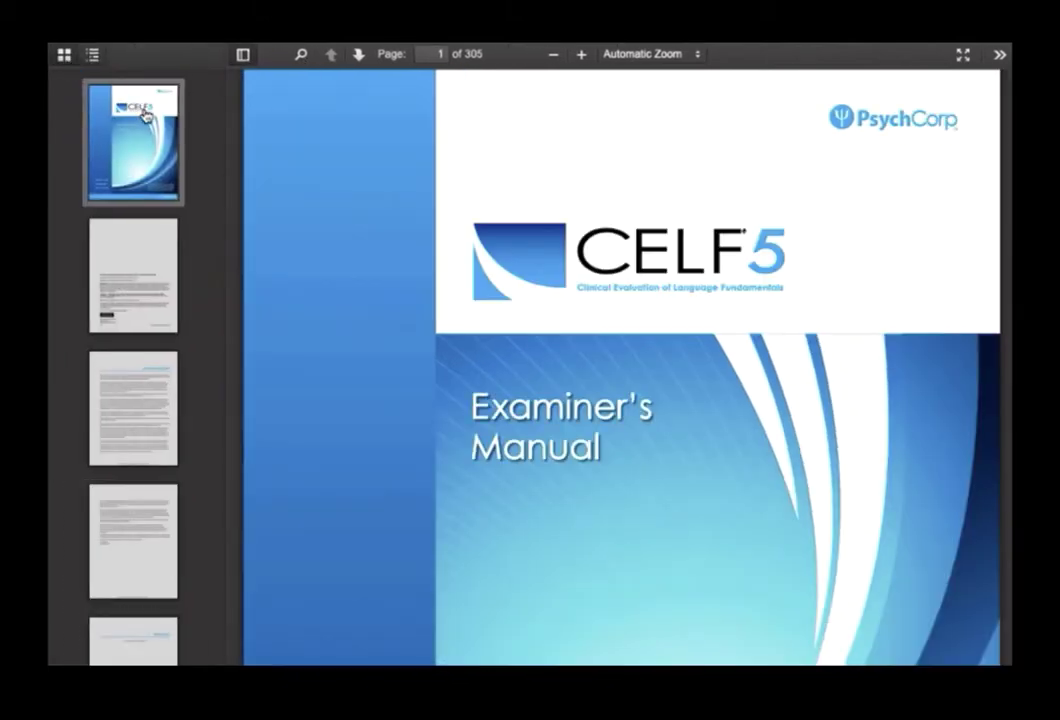
pyautogui.scroll(-10, 195, 166)
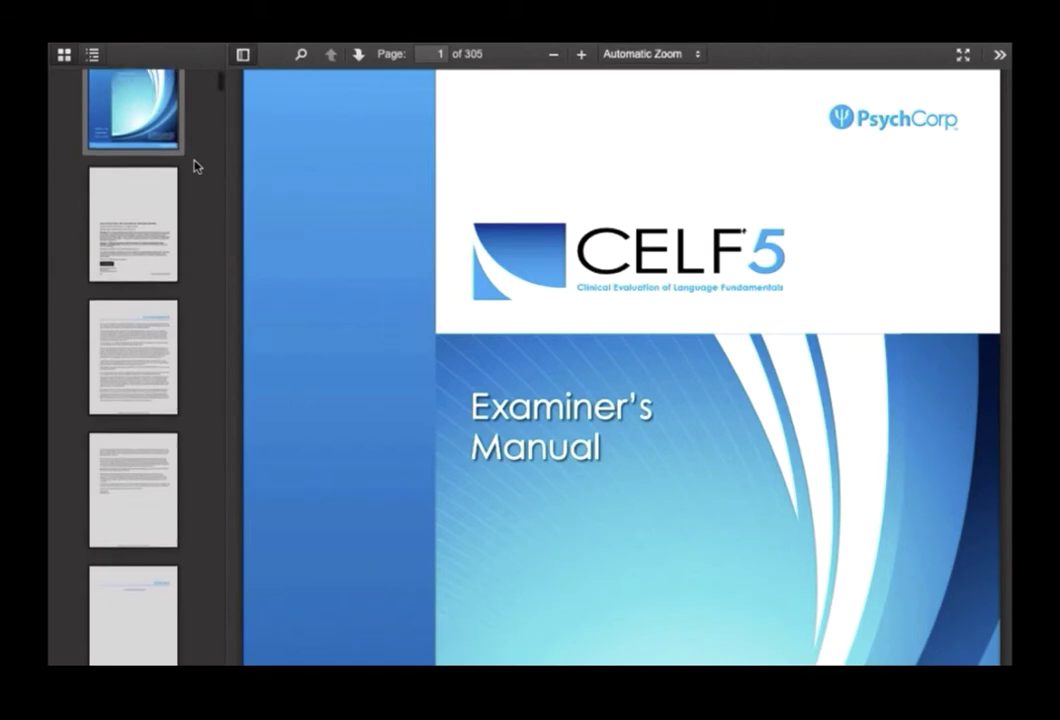
pyautogui.scroll(-1, 195, 166)
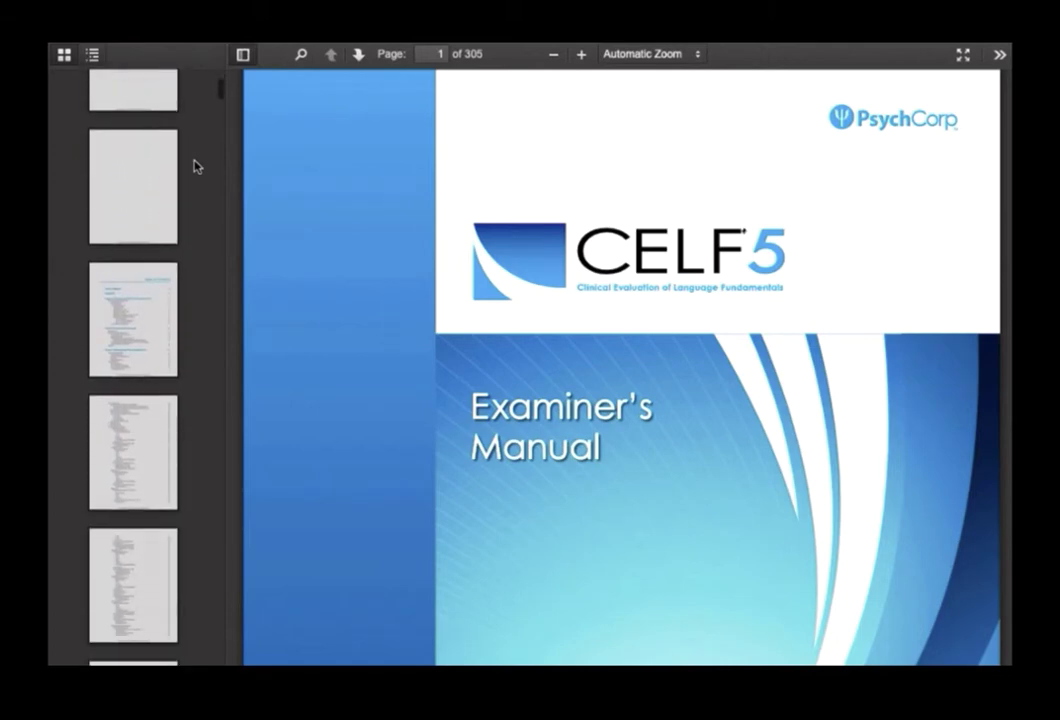
pyautogui.click(146, 330)
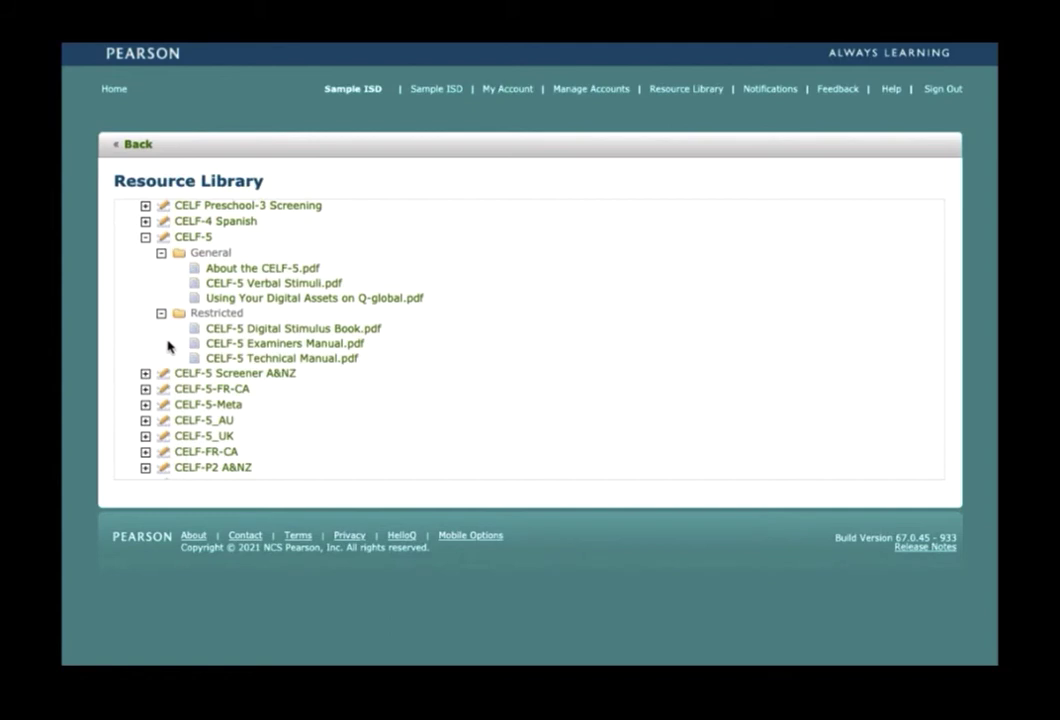
# Step: Browse the Digital Stimulus Book's Contents and Sentence Comprehension pages, then open the Digital Assets guide
pyautogui.click(292, 332)
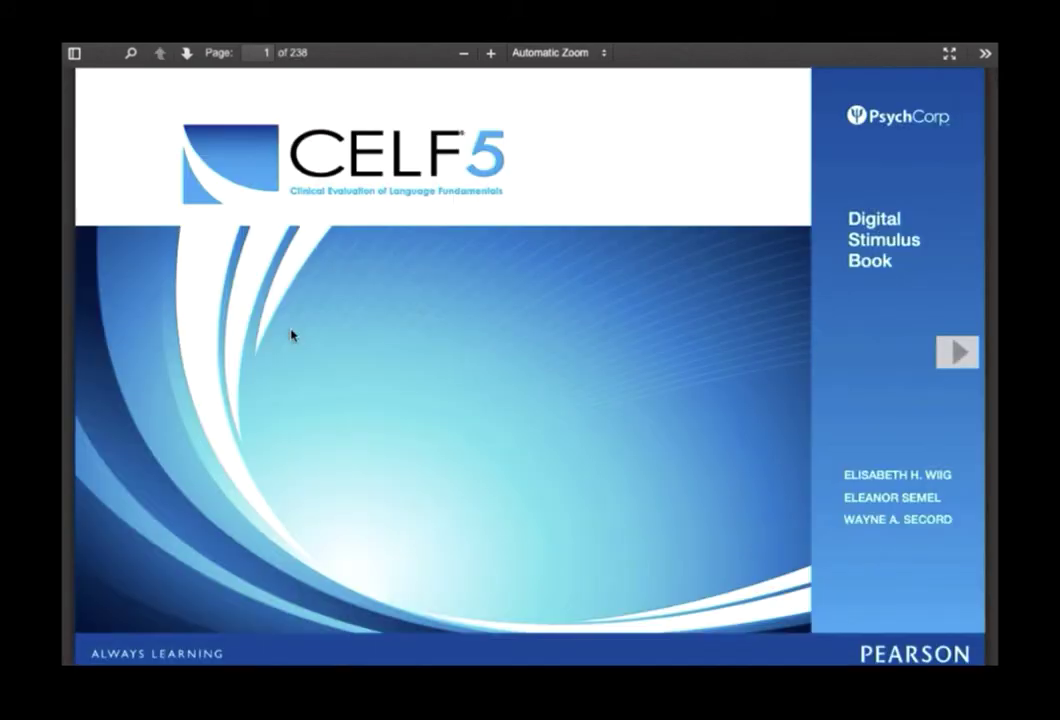
pyautogui.click(956, 352)
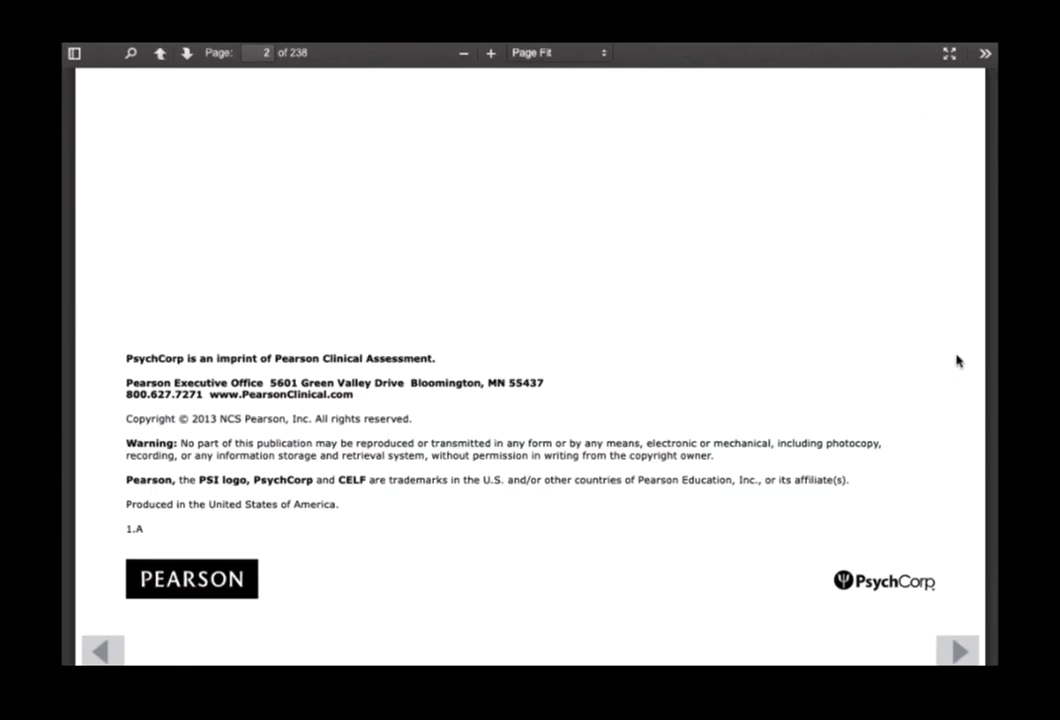
pyautogui.click(967, 654)
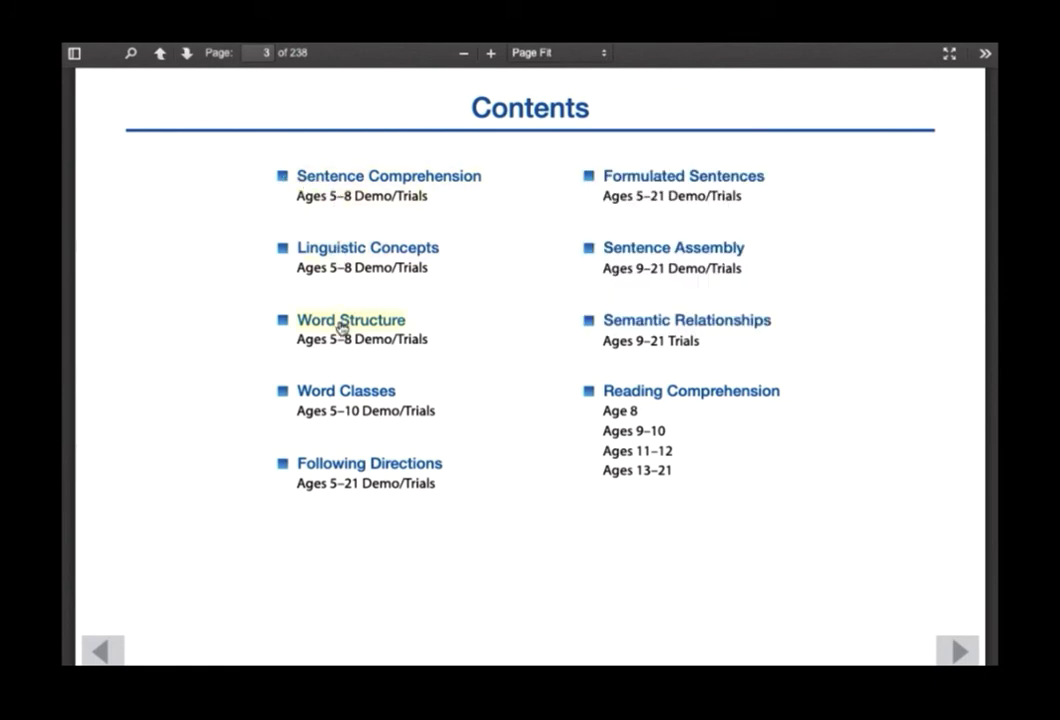
pyautogui.click(349, 181)
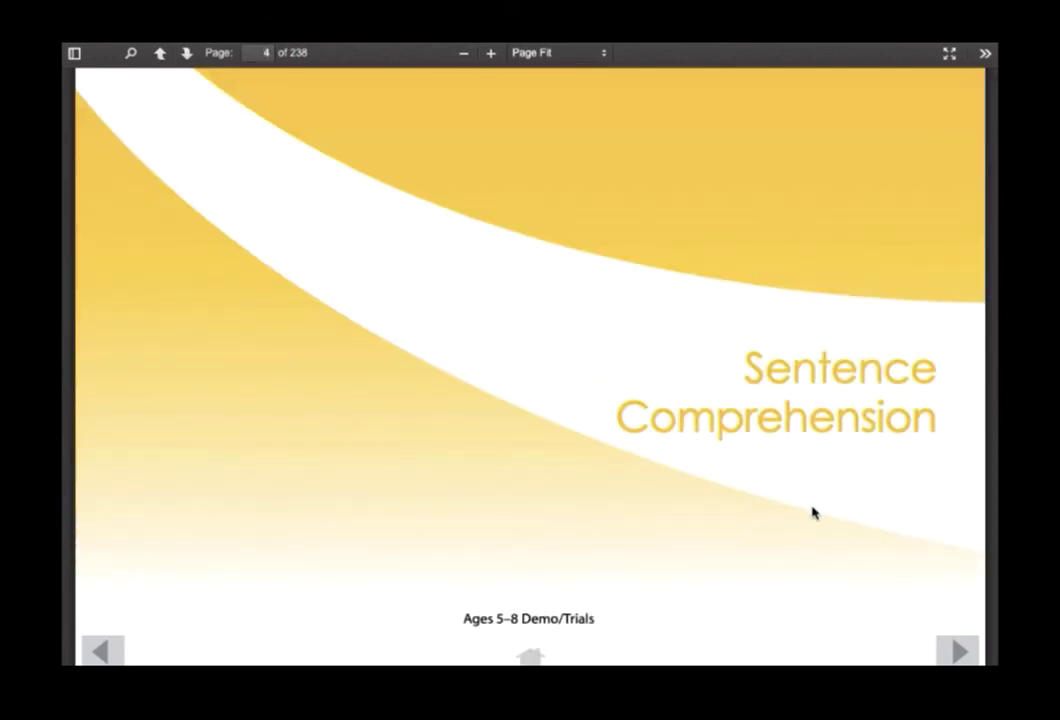
pyautogui.click(963, 642)
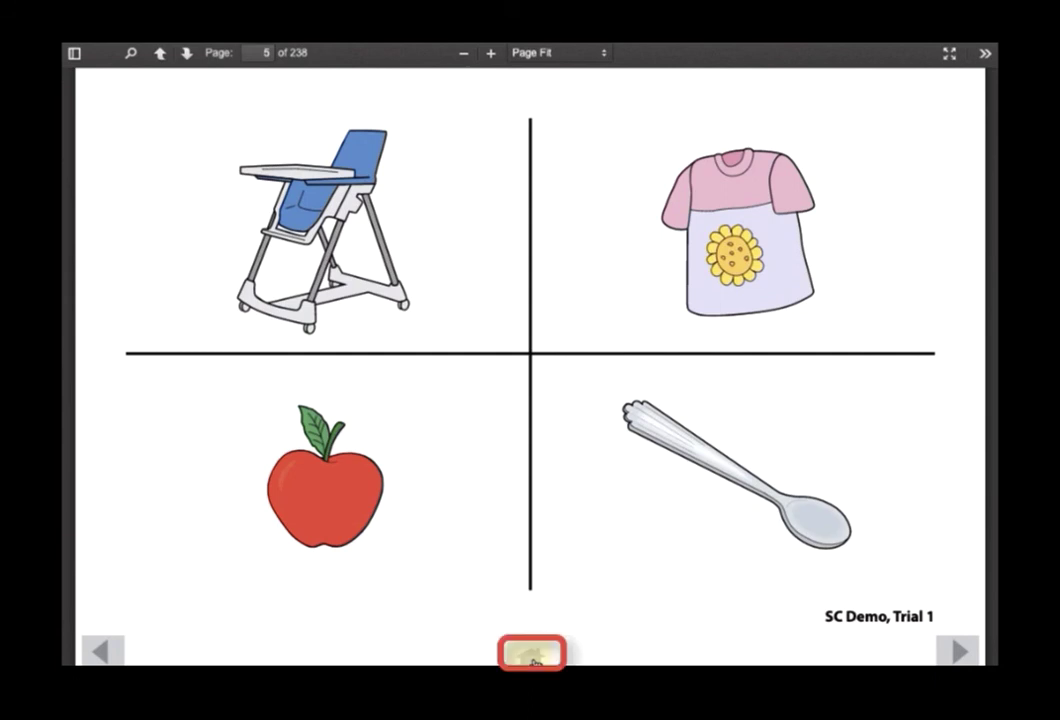
pyautogui.click(532, 661)
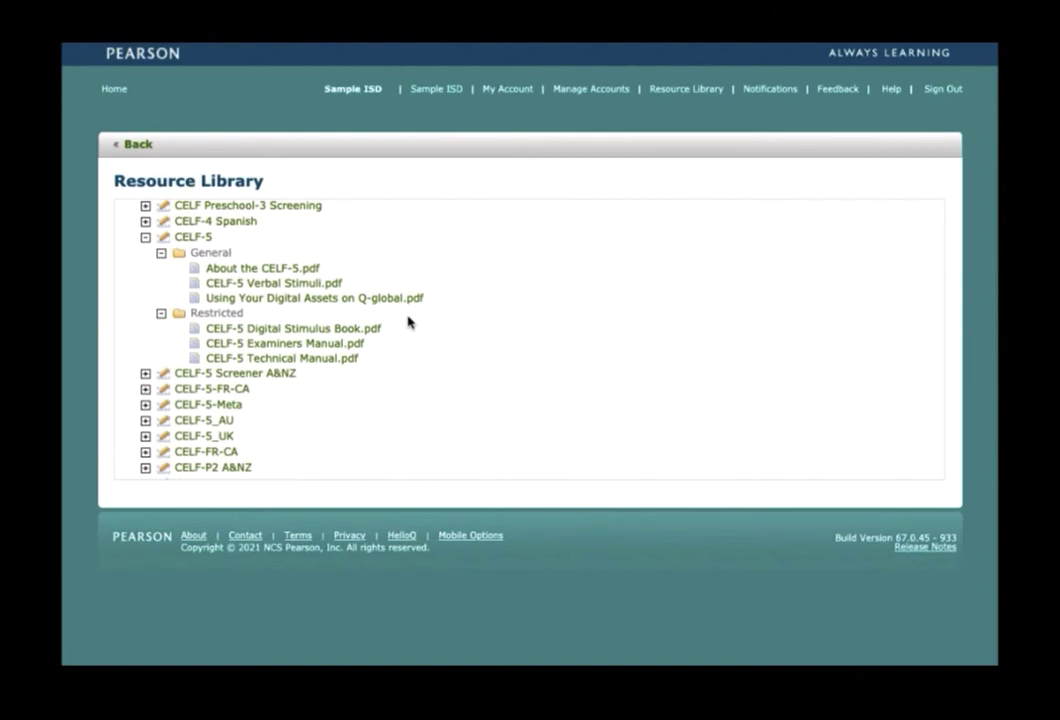
pyautogui.click(336, 299)
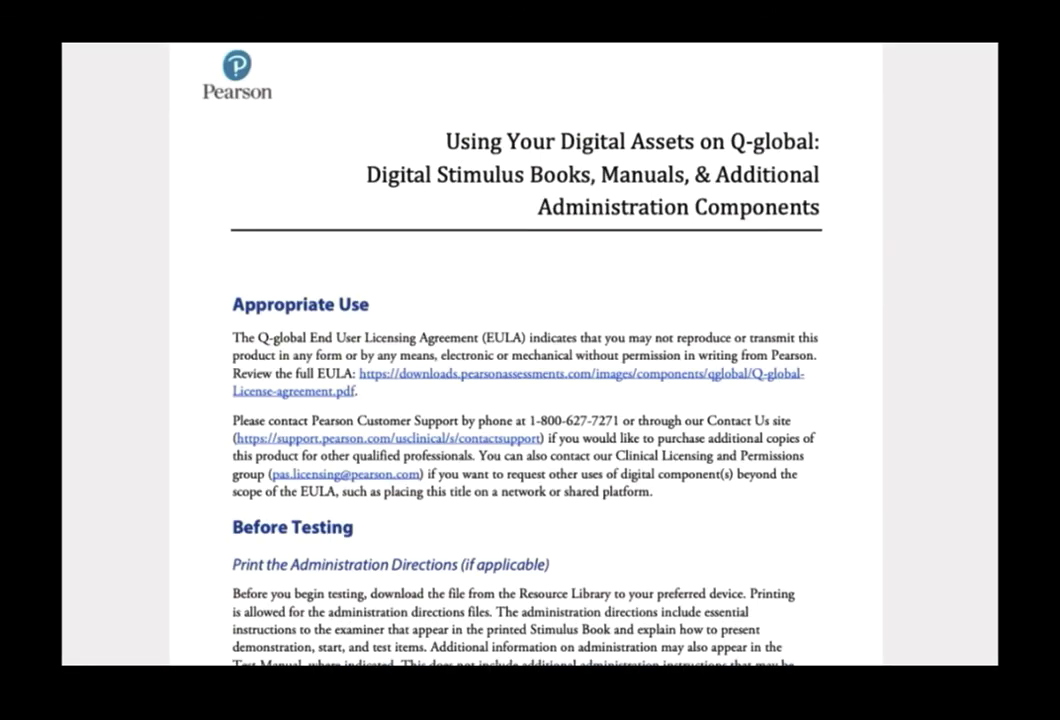